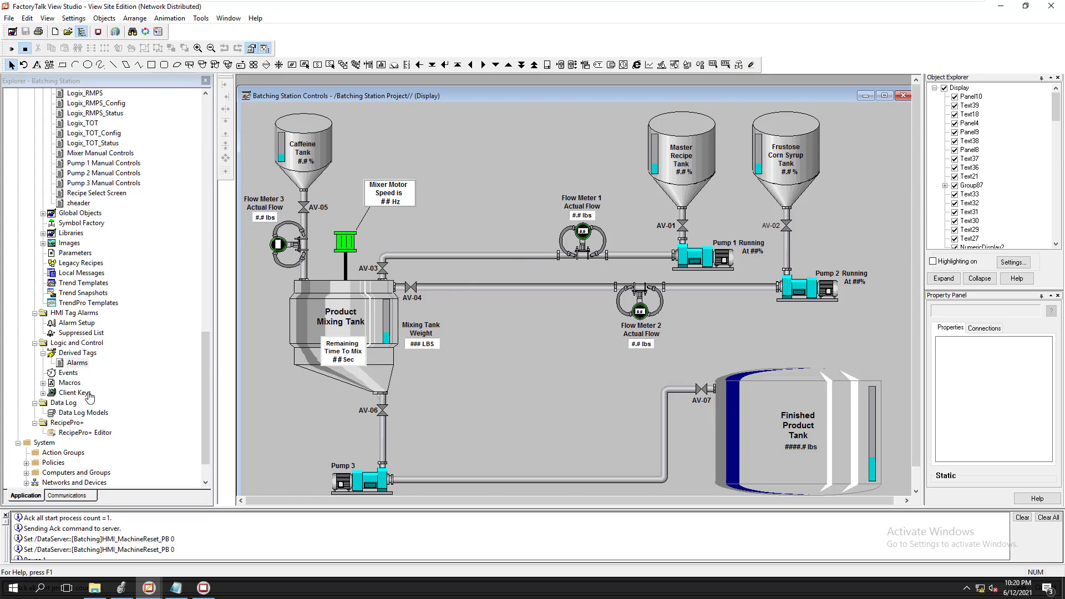
# Bring Logix Designer forward, showing BatchingStationProject's controller tags, including AE_HighSeverityUnacked.
pyautogui.click(122, 588)
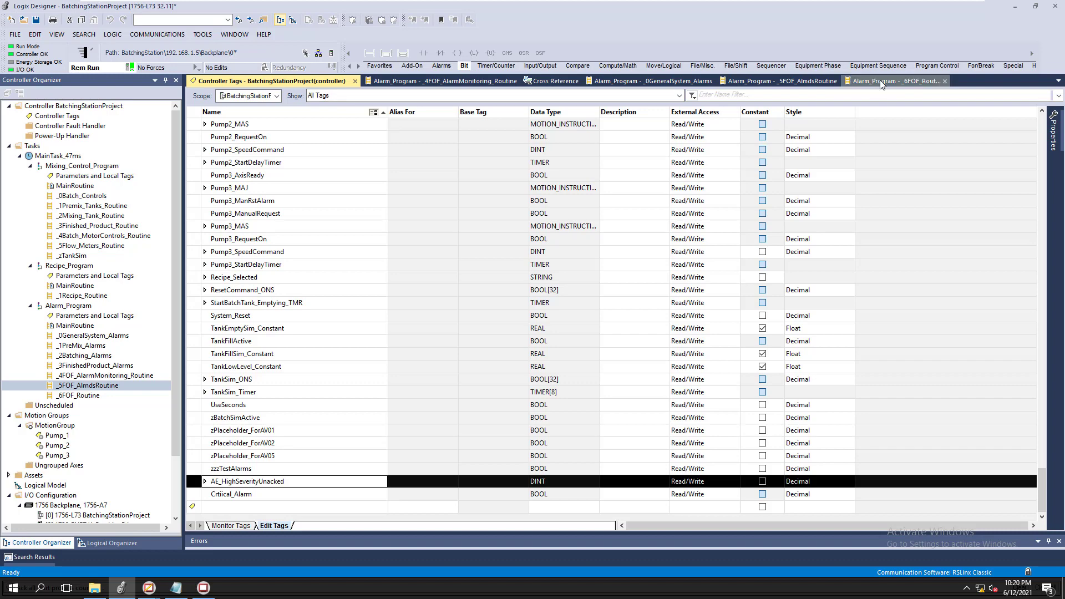
# Inspect the _6FOF_Routine rung where AE_HighSeverityUnacked over 500 drives Critical_Alarm.
pyautogui.click(899, 81)
pyautogui.click(317, 345)
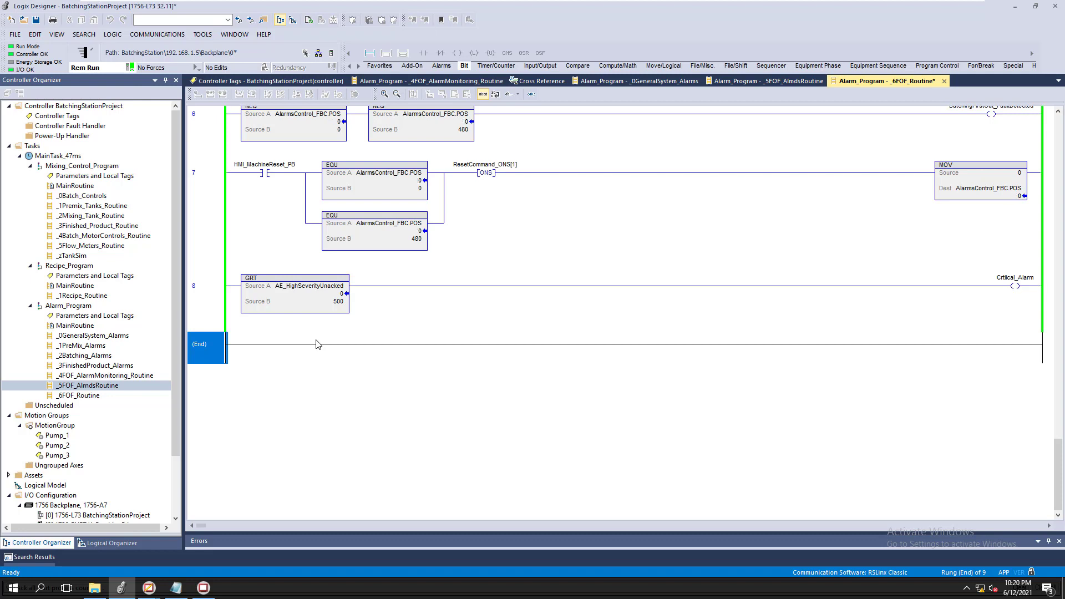
pyautogui.click(1005, 284)
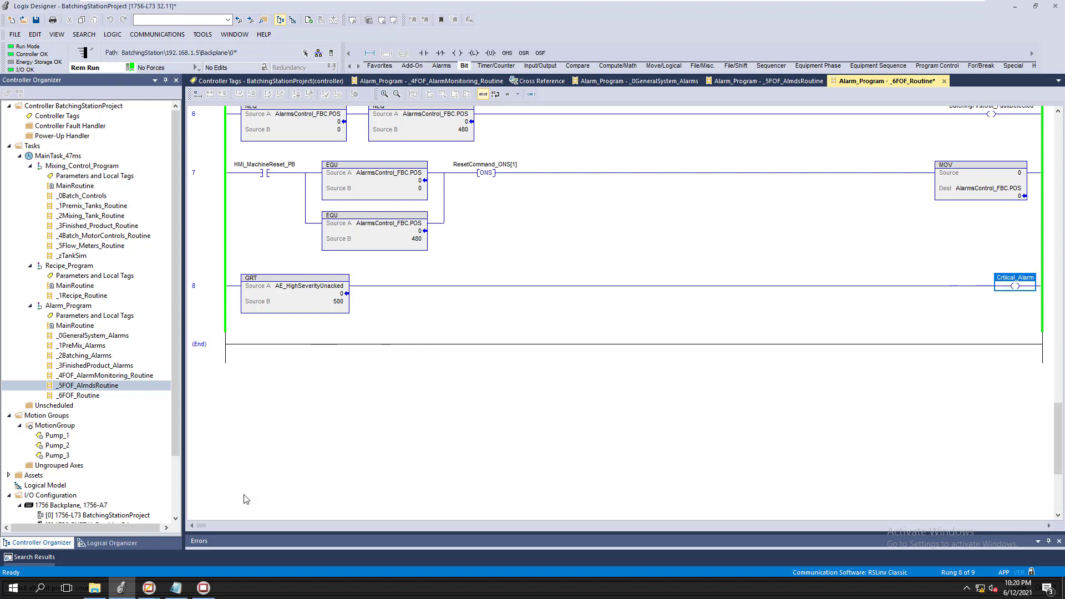
# Return to FactoryTalk View Studio's Alarms derived-tag editor and activate the explorer pane.
pyautogui.moveTo(176, 591)
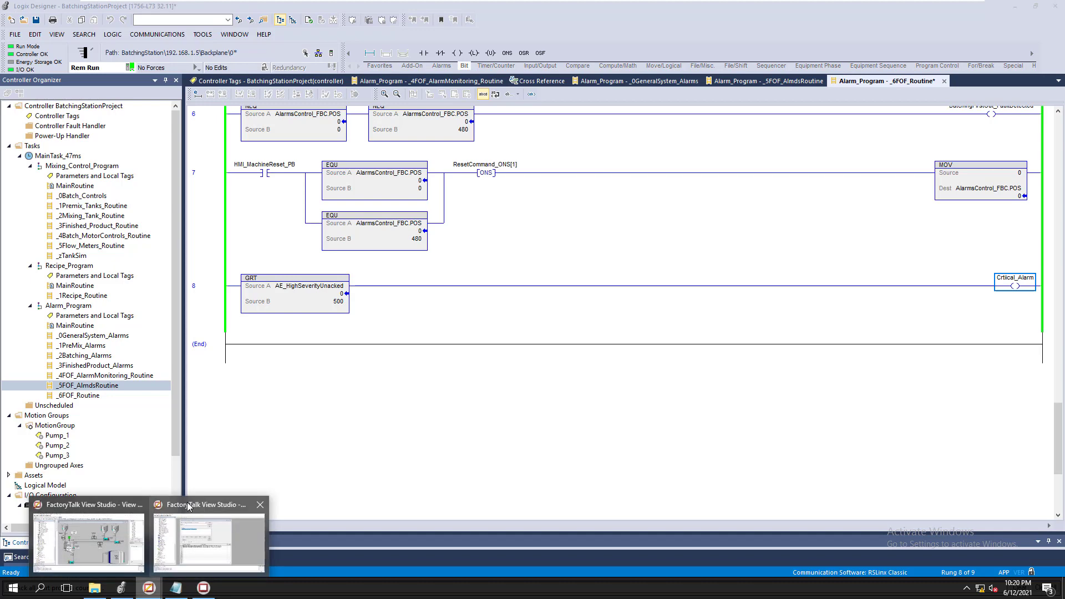
pyautogui.click(200, 535)
pyautogui.click(207, 438)
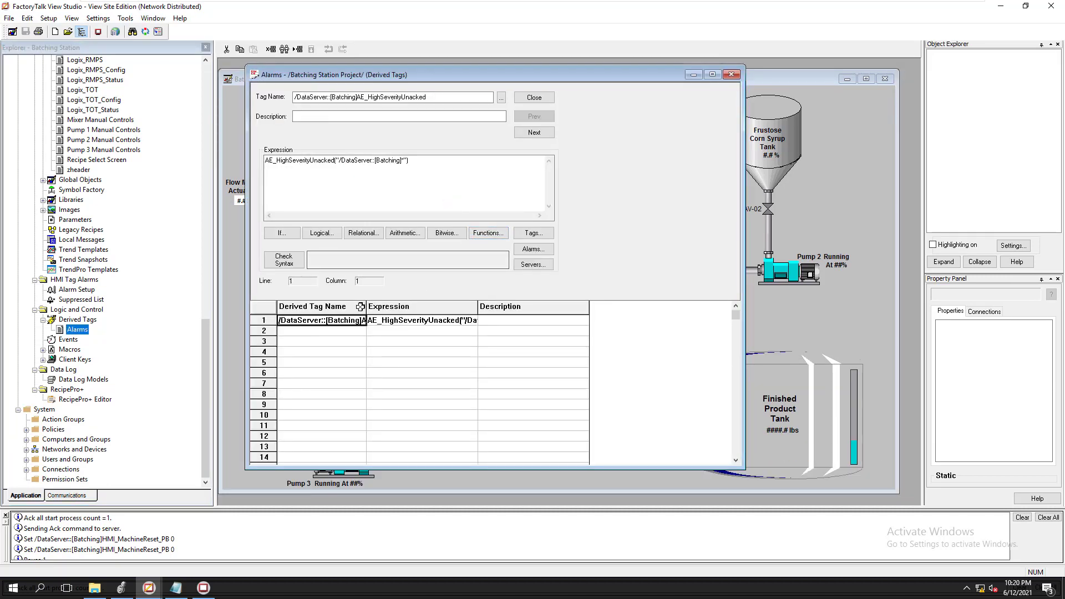
# Widen the Derived Tag Name and Expression columns and start a new entry on row 2.
pyautogui.moveTo(365, 307); pyautogui.dragTo(443, 307)
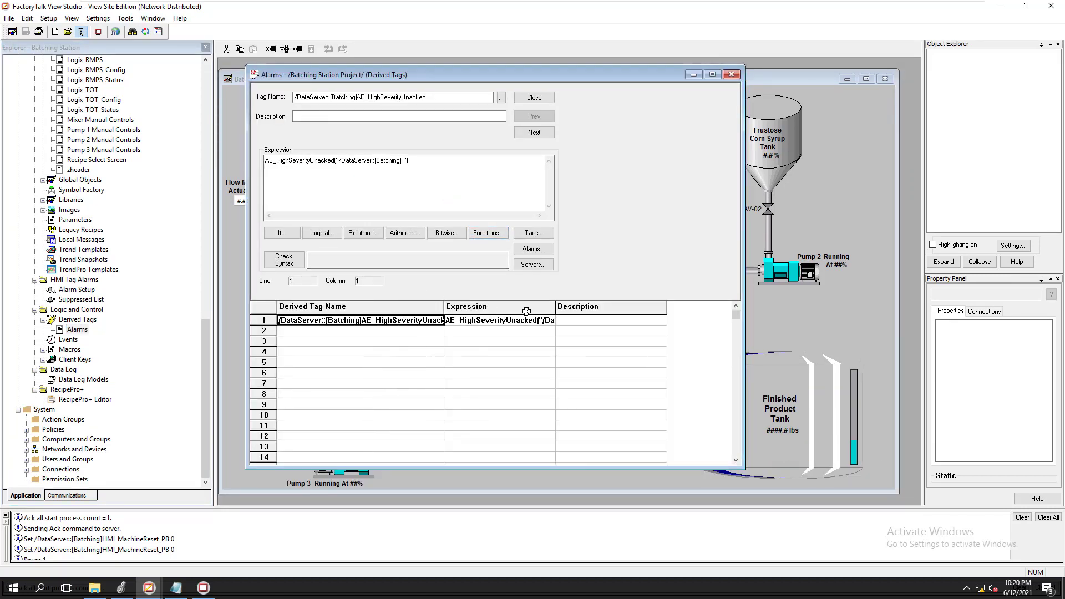
pyautogui.moveTo(555, 307); pyautogui.dragTo(665, 307)
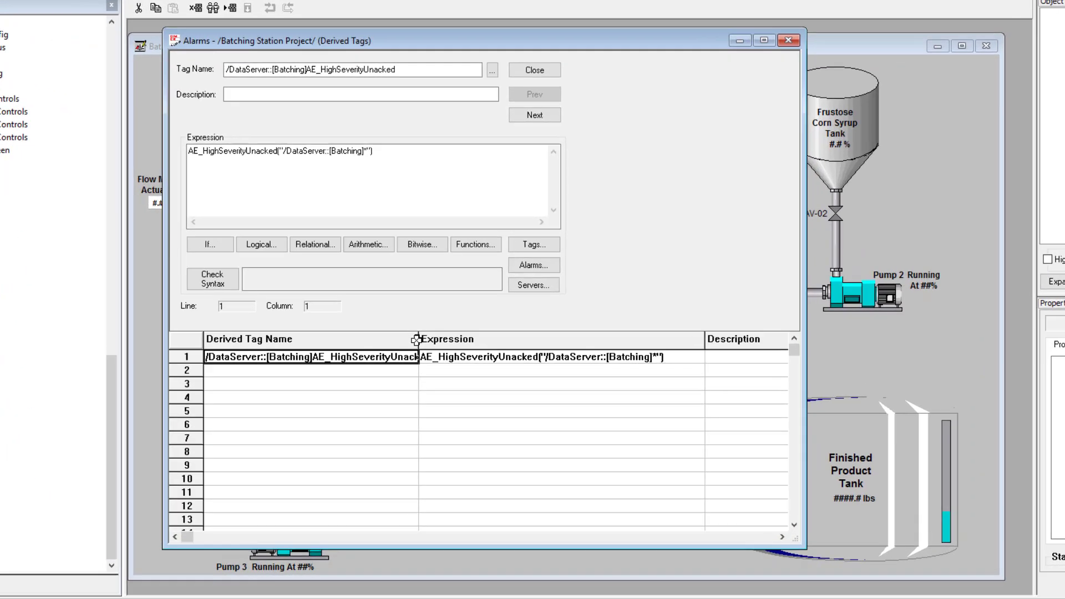
pyautogui.click(441, 307)
pyautogui.moveTo(401, 360); pyautogui.dragTo(472, 360)
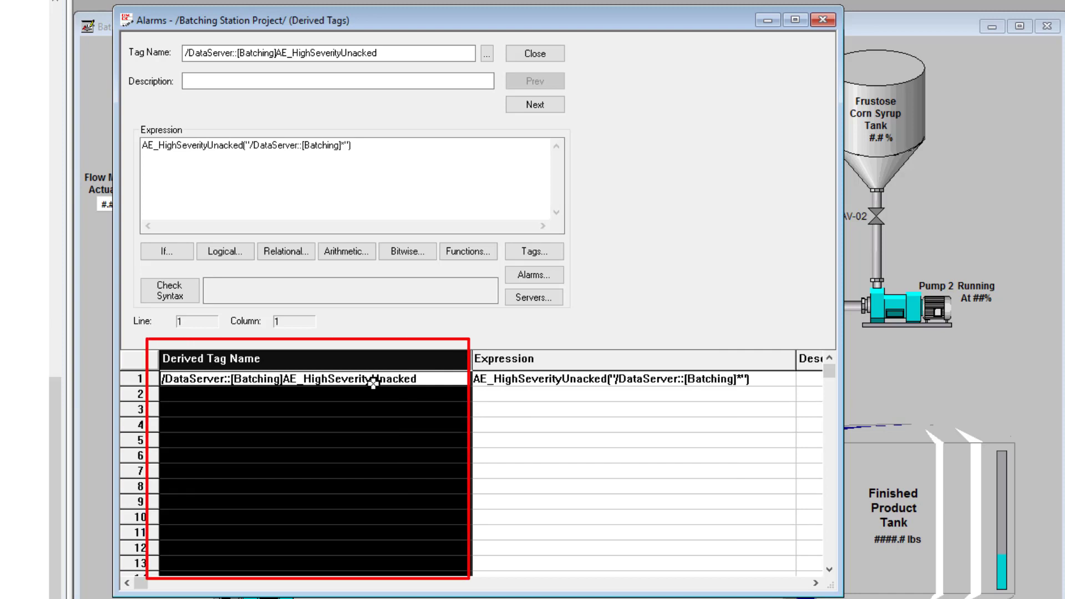
pyautogui.click(560, 358)
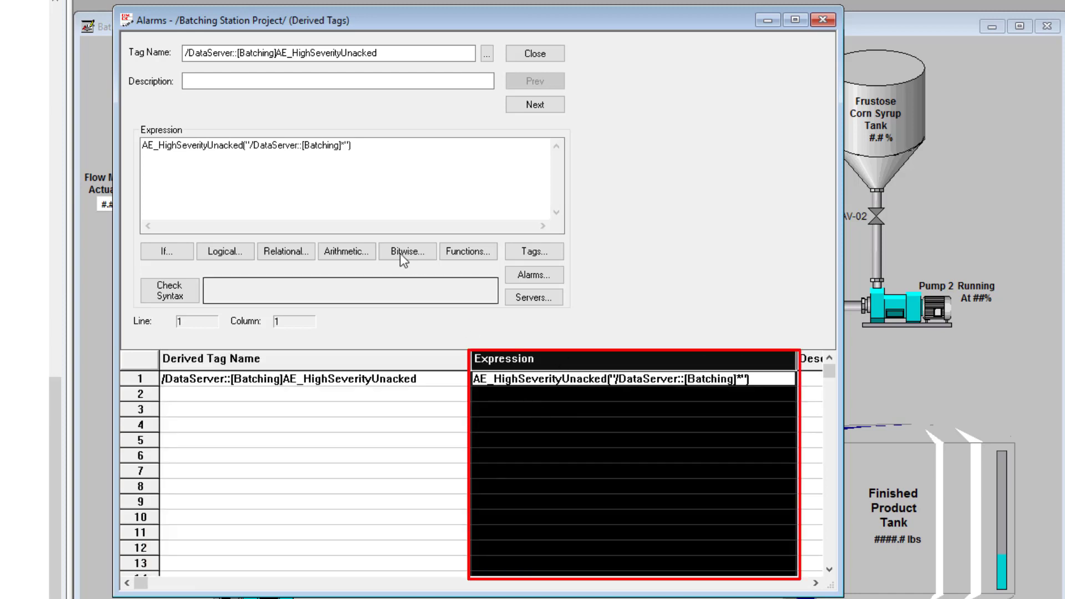
pyautogui.click(135, 394)
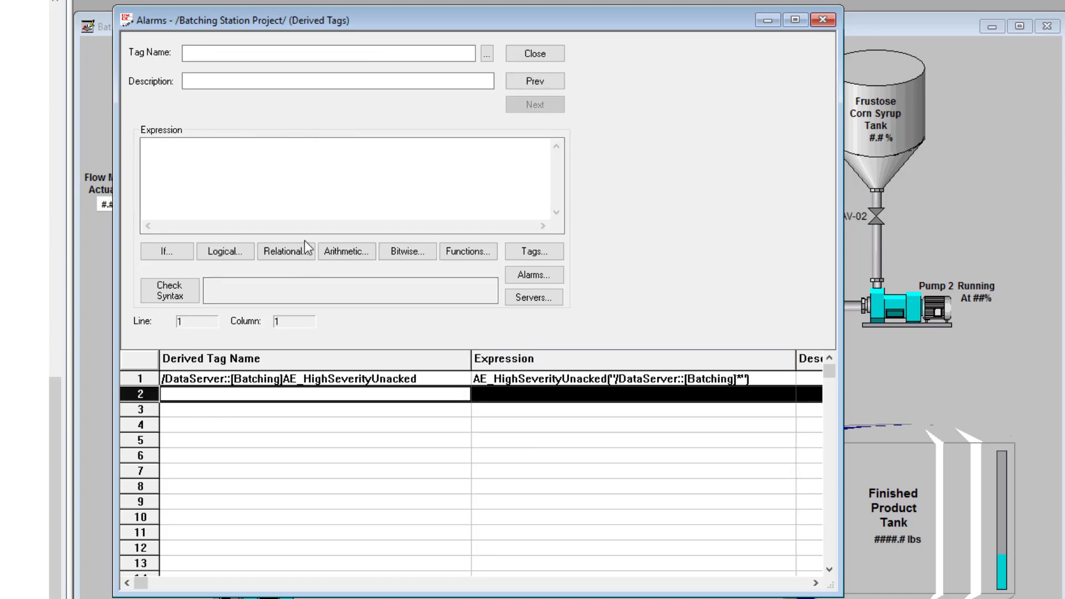
# Bring up the functions list and filter it to Alarm and Event functions.
pyautogui.click(468, 252)
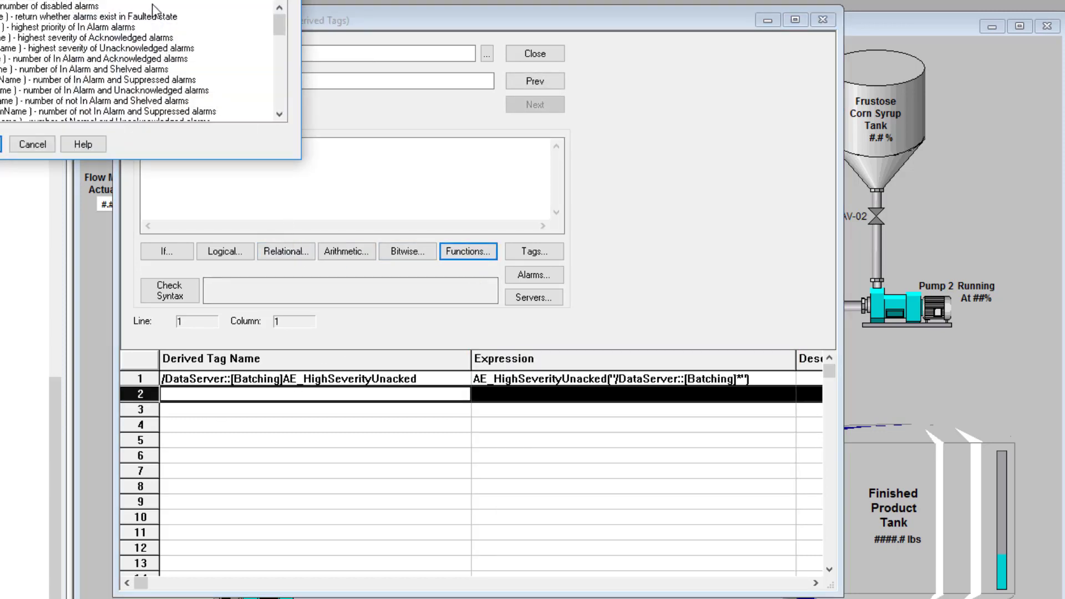
pyautogui.moveTo(206, 2); pyautogui.dragTo(702, 213)
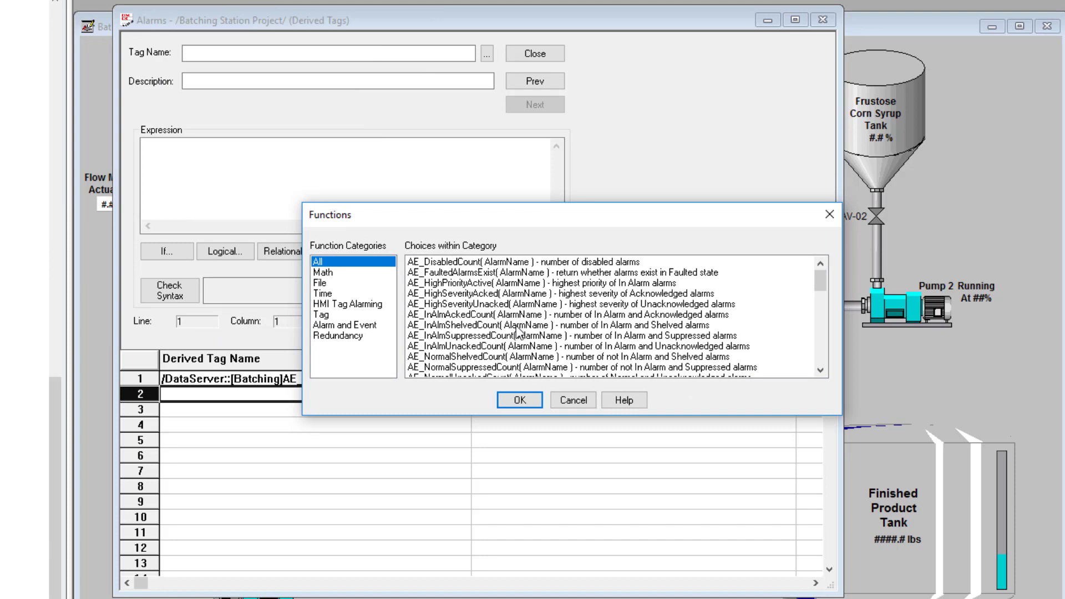
pyautogui.scroll(-7, 481, 333)
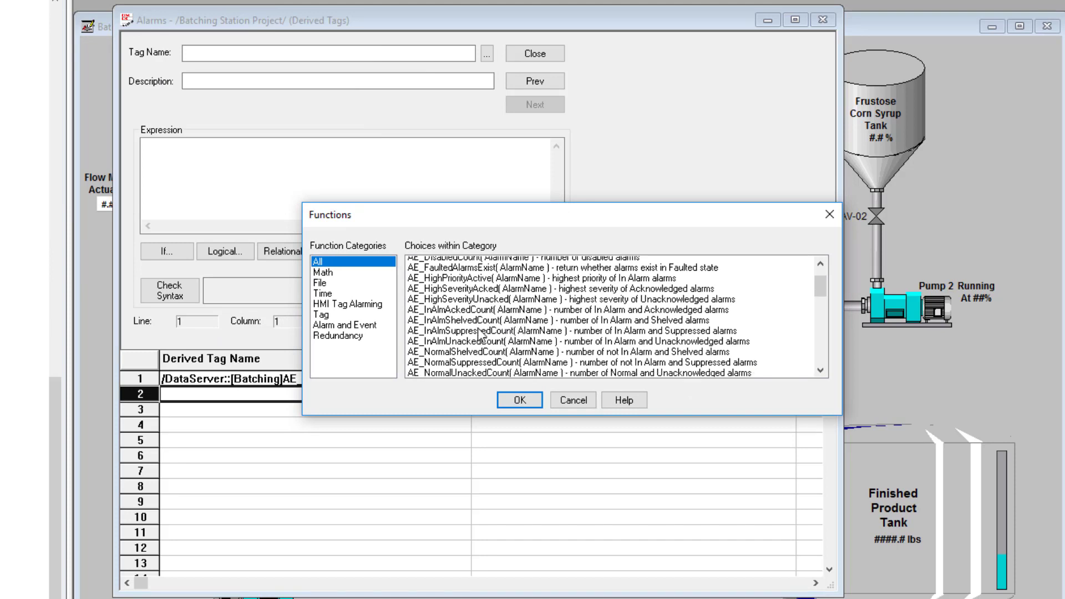
pyautogui.scroll(2, 478, 340)
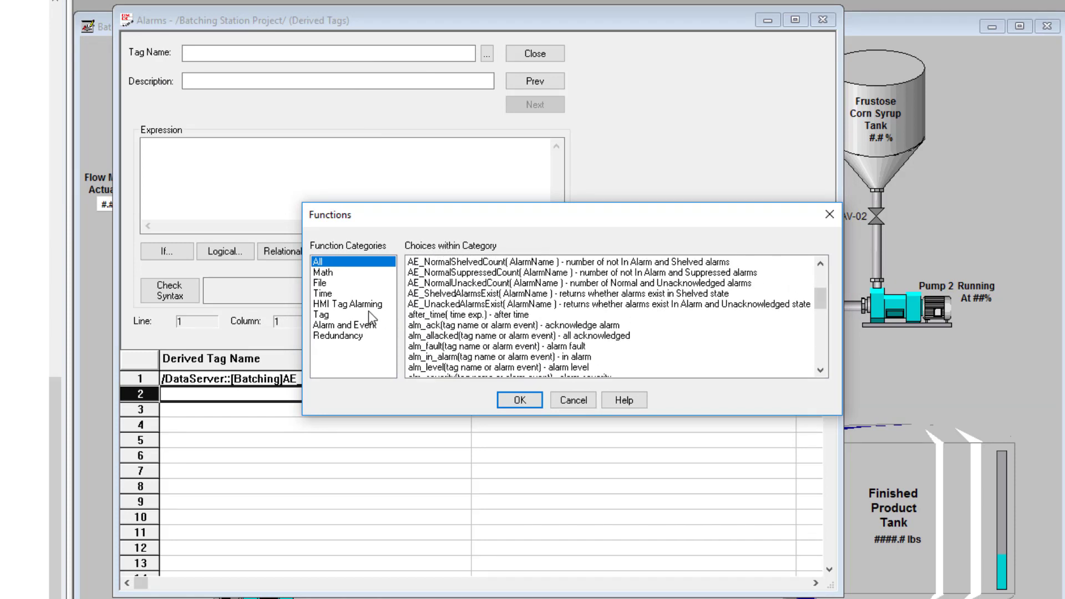
pyautogui.click(349, 326)
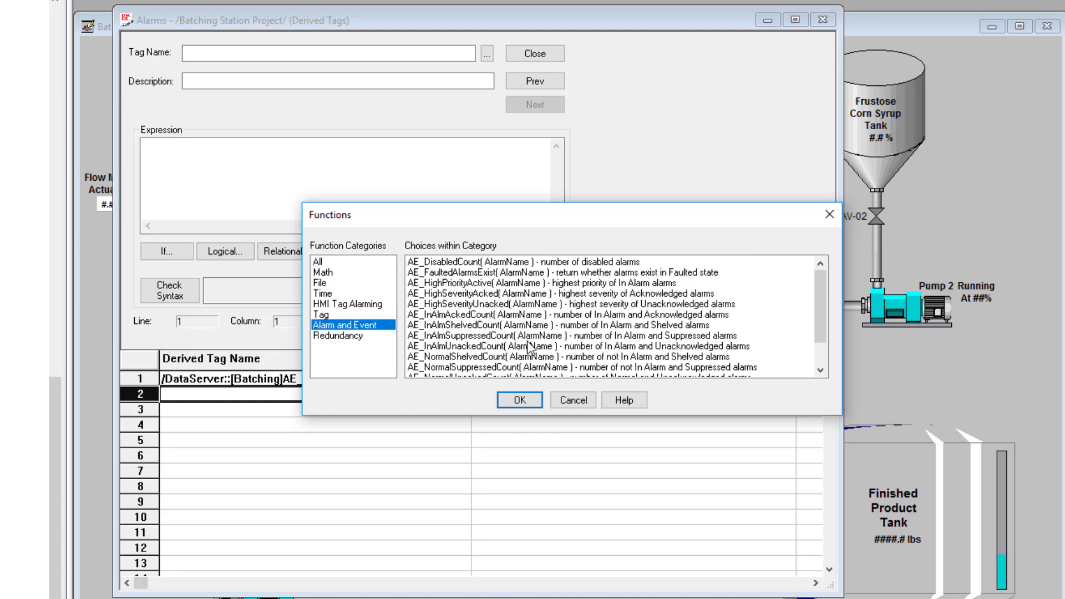
pyautogui.scroll(-1, 528, 343)
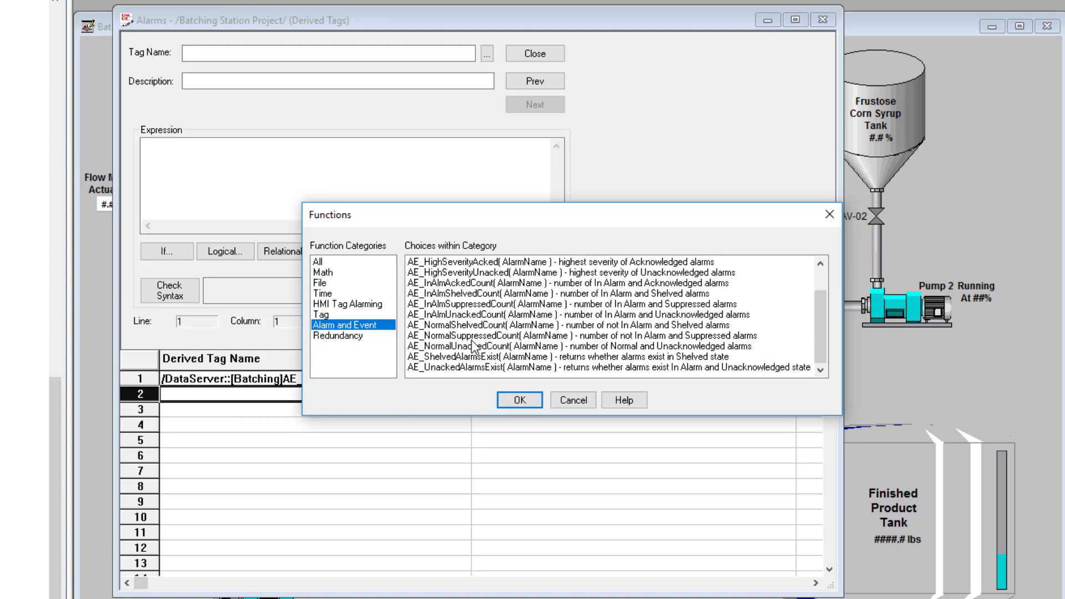
# Insert the AE_NormalUnackedCount( ) function into the new derived tag's expression.
pyautogui.click(458, 367)
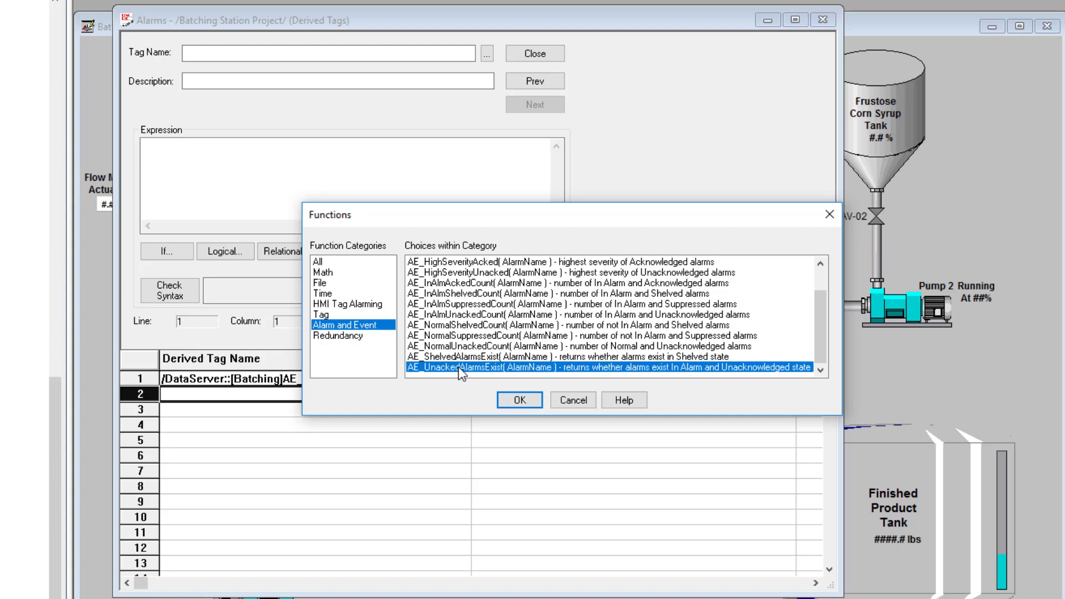
pyautogui.click(458, 358)
pyautogui.click(464, 345)
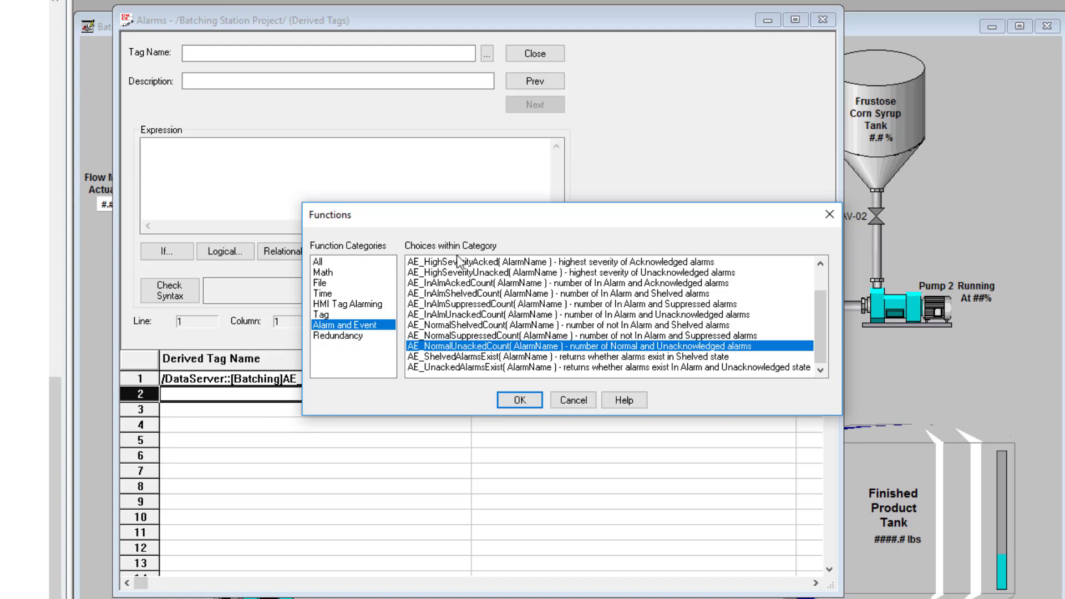
pyautogui.click(456, 283)
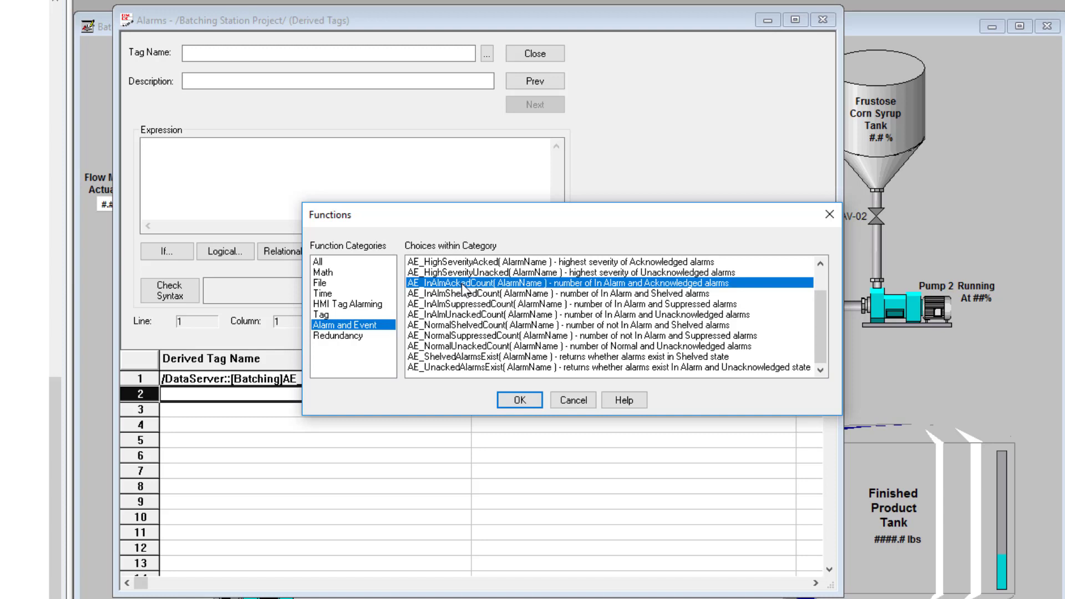
pyautogui.click(470, 347)
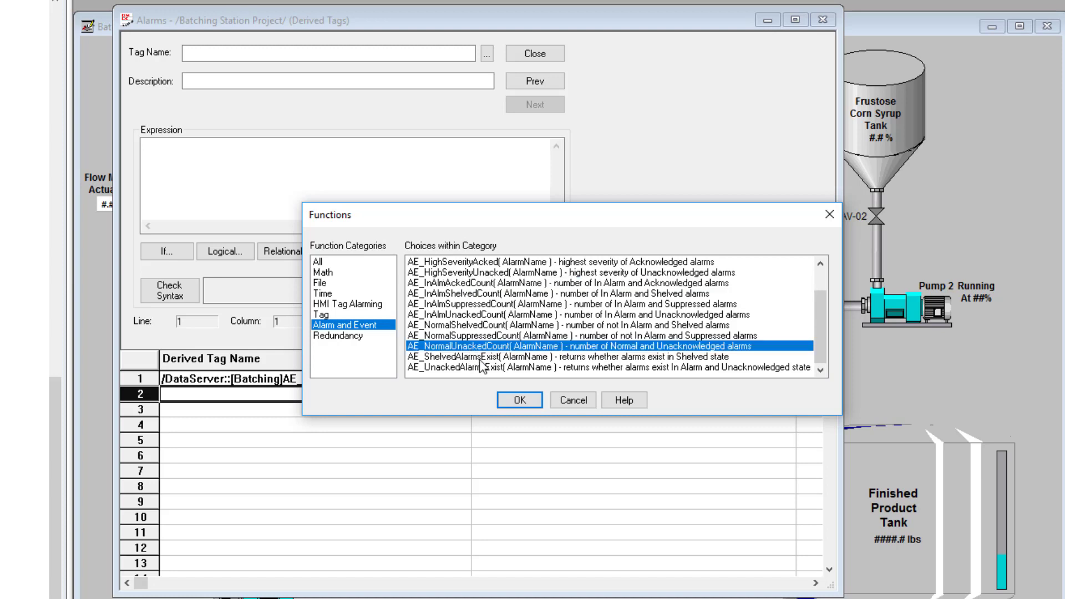
pyautogui.click(520, 401)
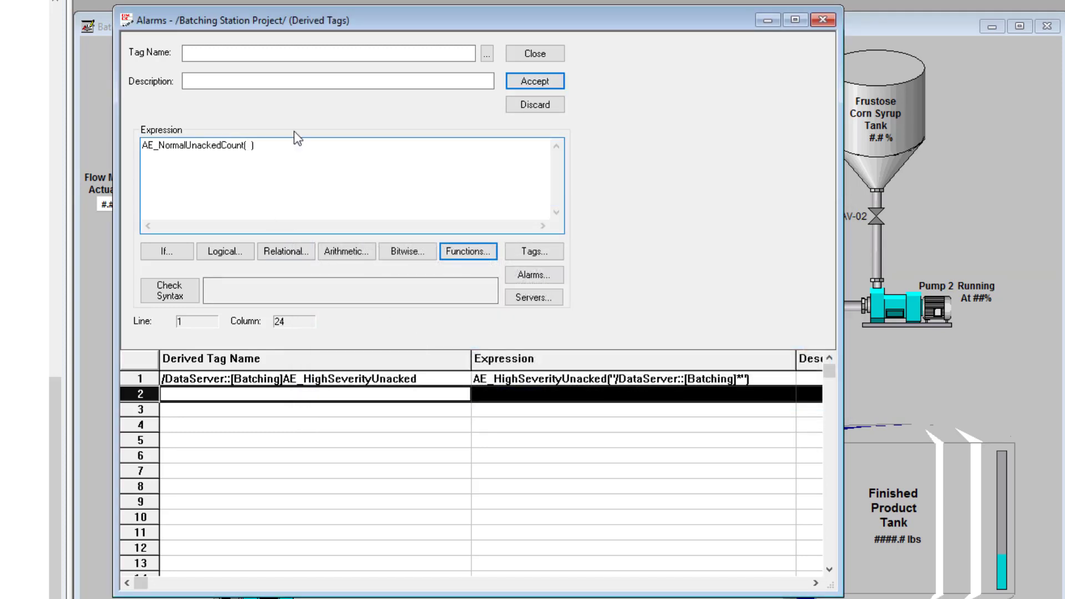
# Copy the AE_NormalUnackedCount function name from the expression.
pyautogui.moveTo(246, 145); pyautogui.dragTo(140, 158)
pyautogui.rightClick(164, 145)
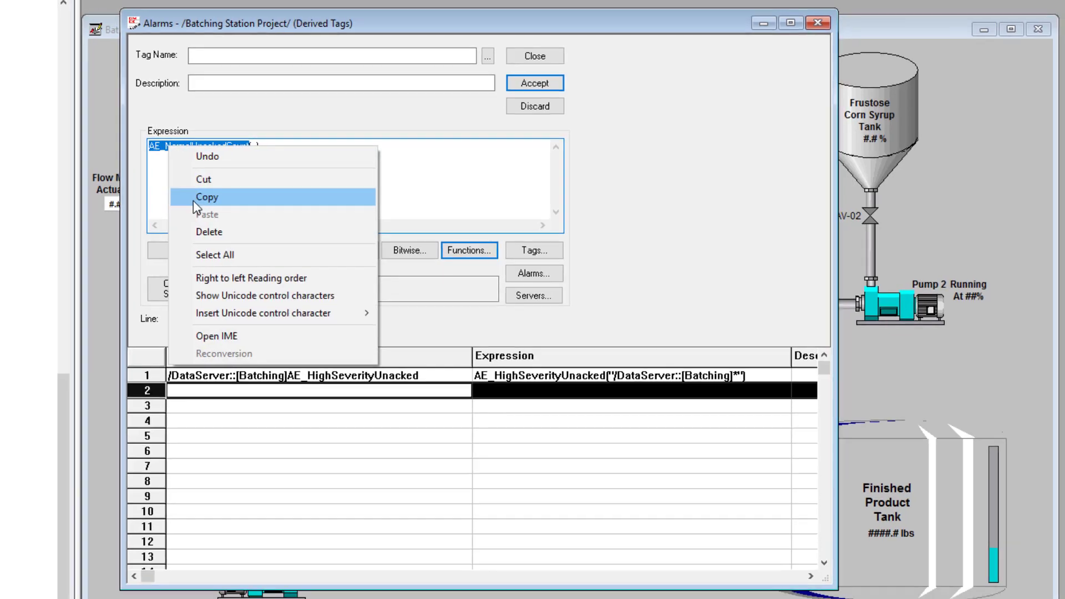
pyautogui.click(166, 198)
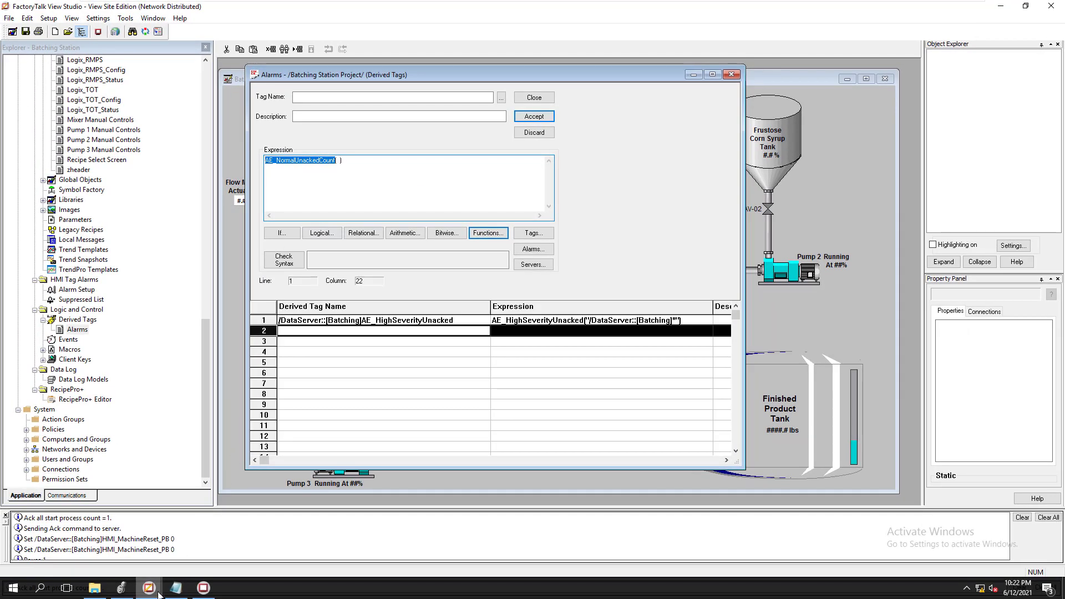
pyautogui.click(121, 588)
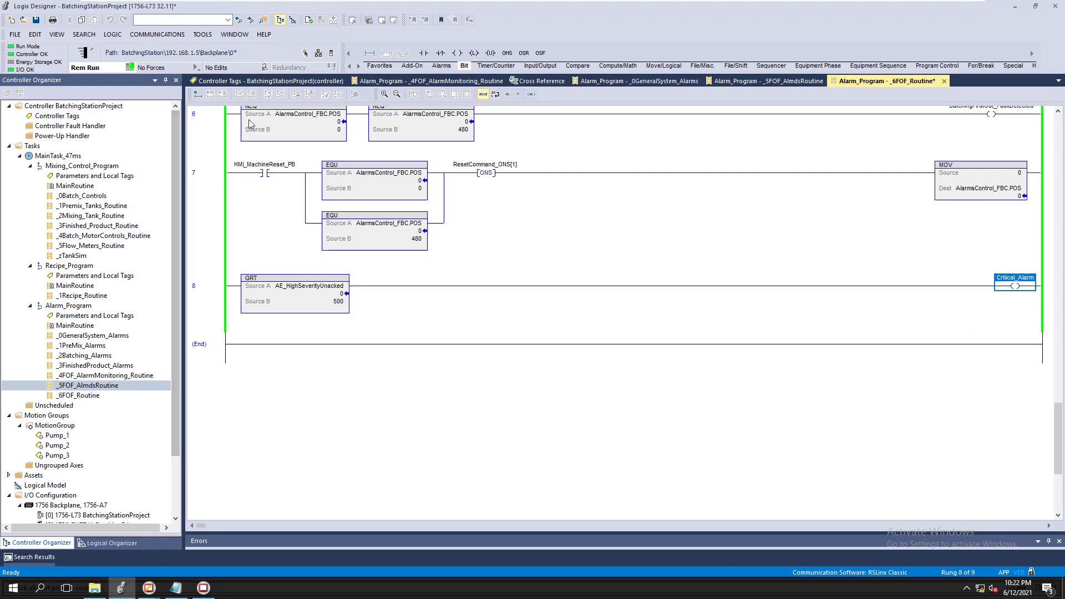
# Create the AE_NormalUnackedCount DINT controller tag by pasting the name, then return to FactoryTalk.
pyautogui.click(261, 81)
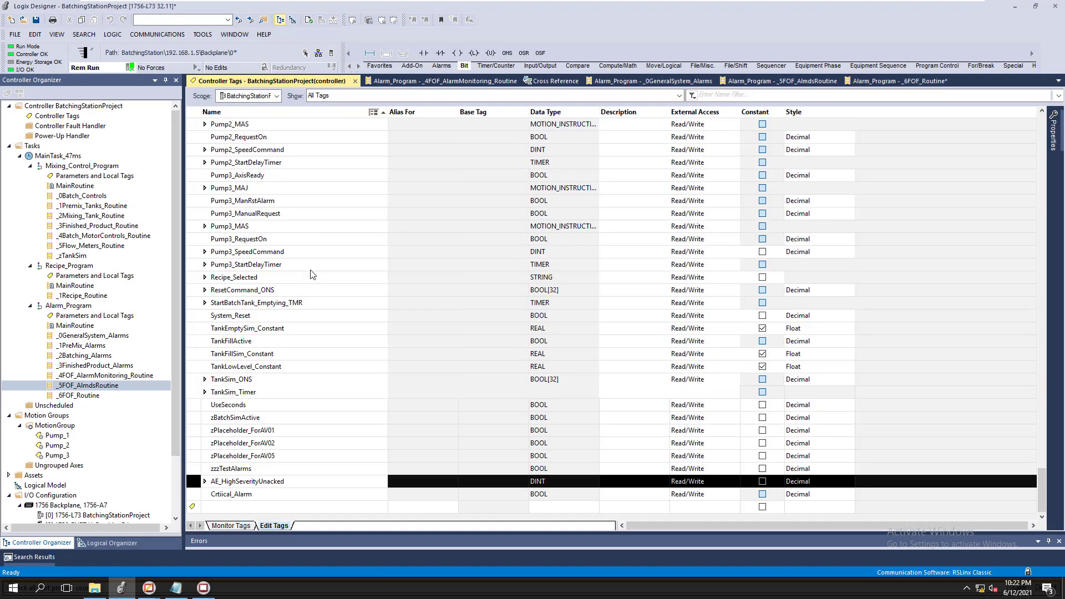
pyautogui.click(237, 507)
pyautogui.hotkey('ctrl', 'v')
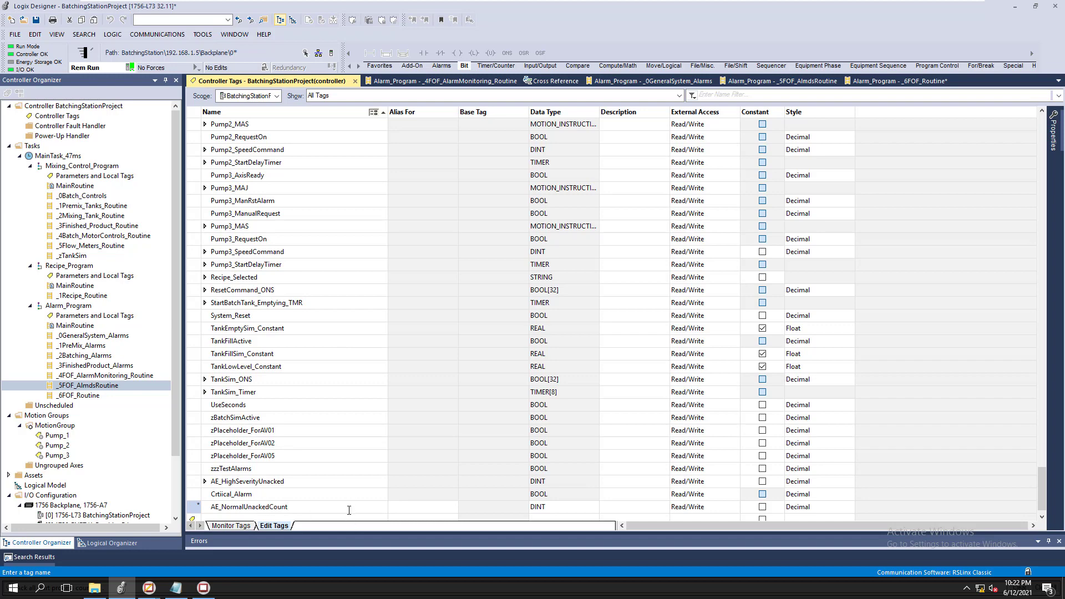
pyautogui.press('Return')
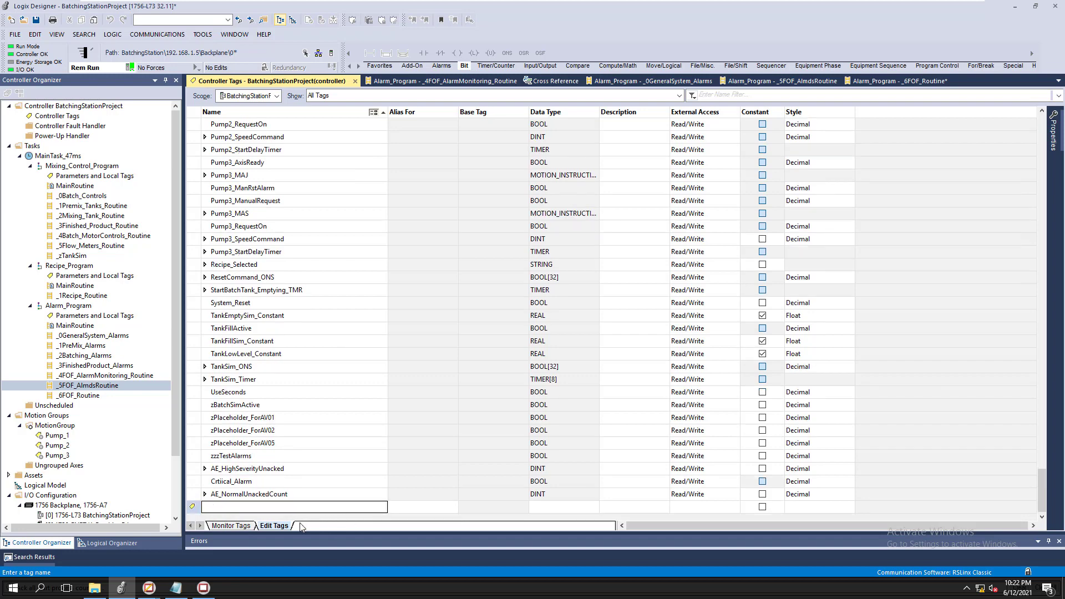
pyautogui.click(148, 588)
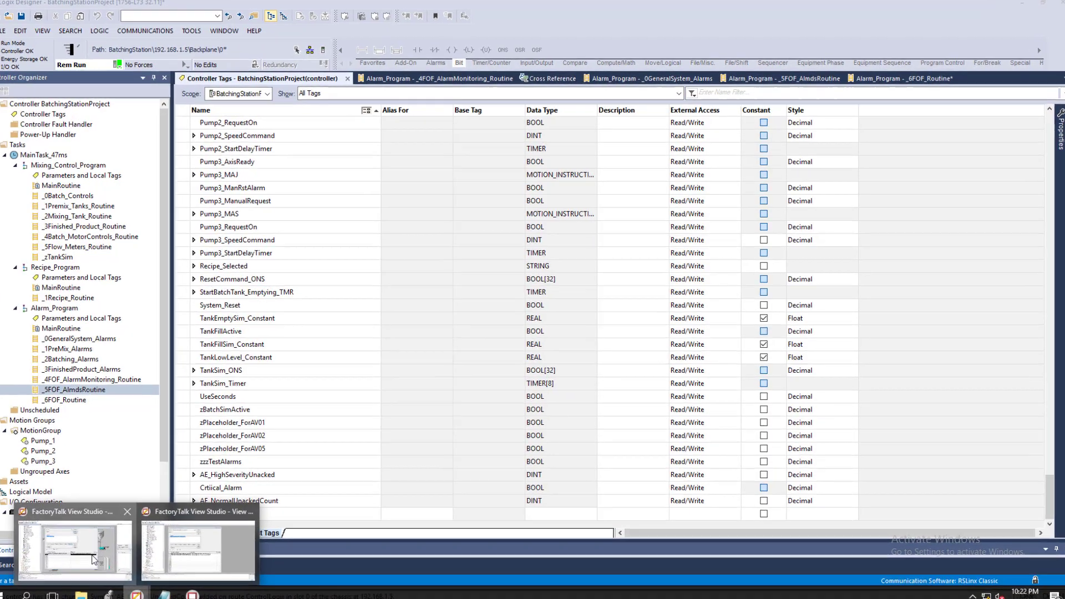
pyautogui.click(130, 558)
# Name the derived tag /DataServer::[Batching]AE_NormalUnackedCount from the refreshed Tag Browser's Online folder.
pyautogui.click(274, 166)
pyautogui.click(422, 59)
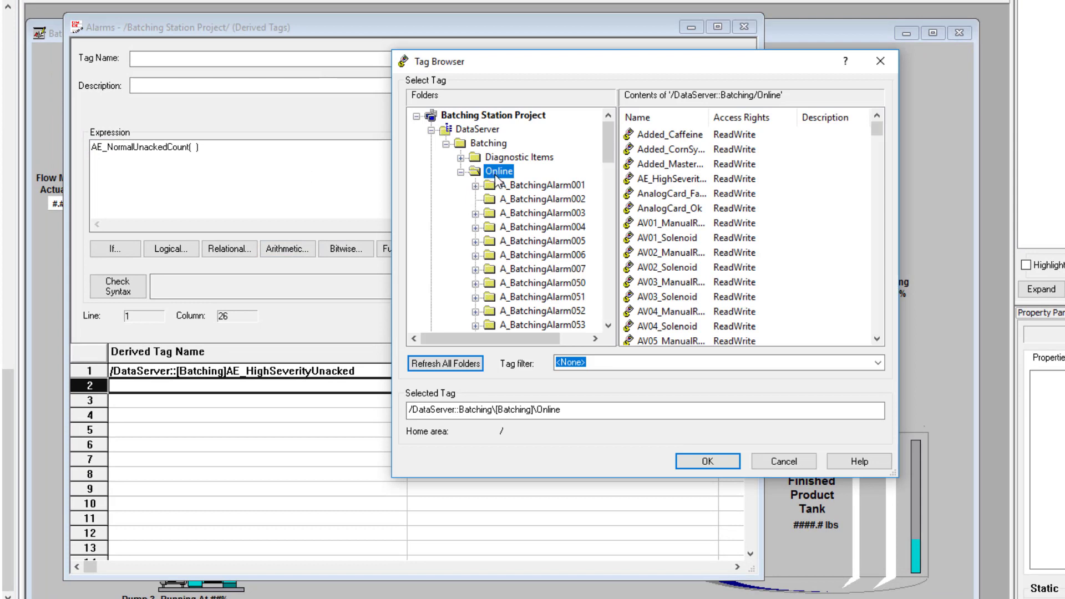
pyautogui.click(468, 362)
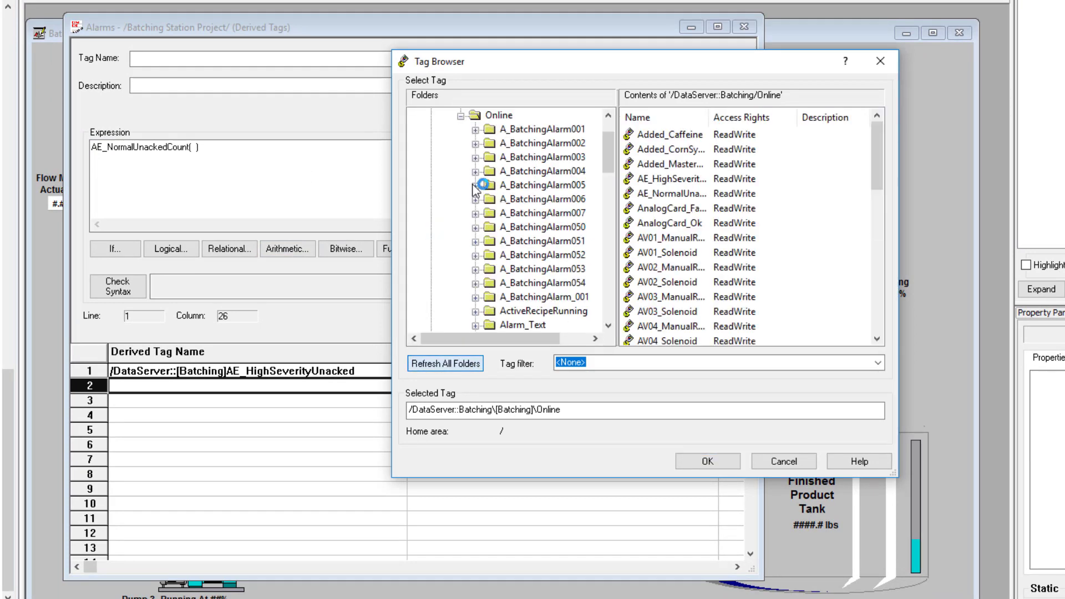
pyautogui.click(499, 117)
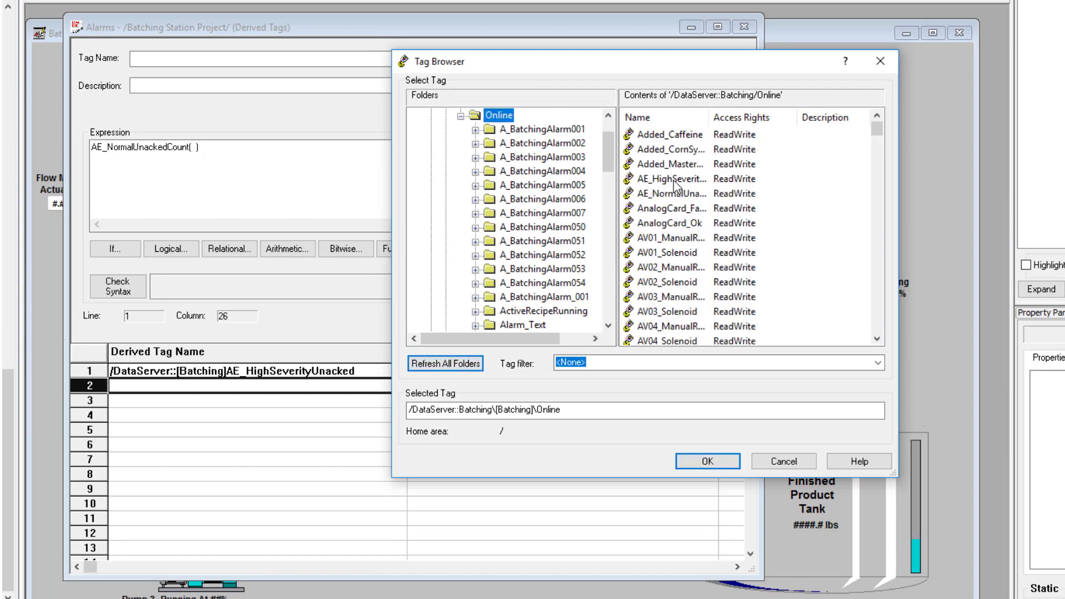
pyautogui.moveTo(707, 121); pyautogui.dragTo(808, 136)
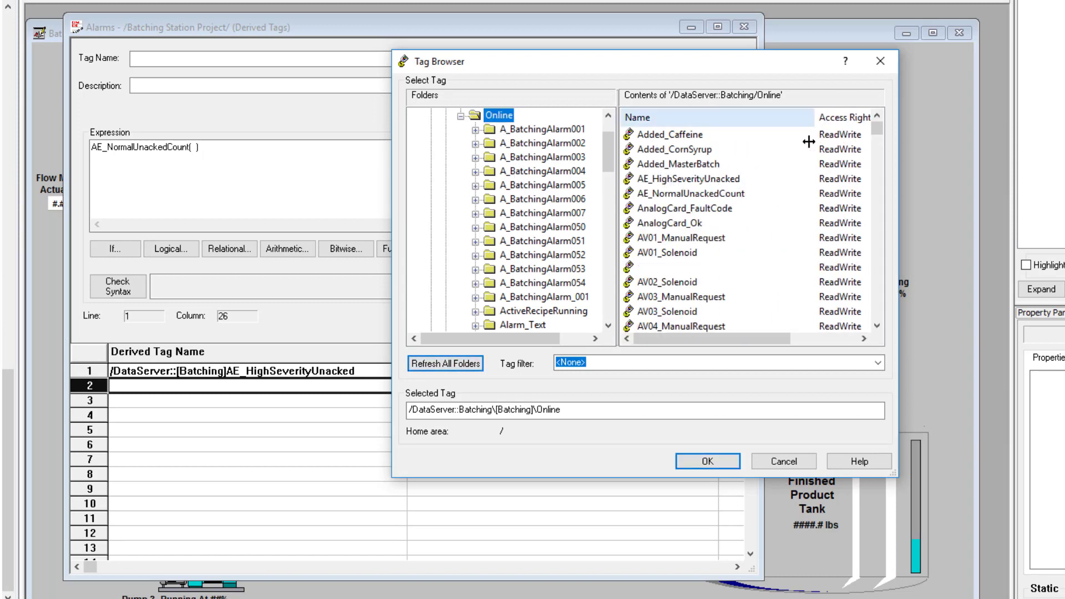
pyautogui.click(686, 195)
pyautogui.click(691, 461)
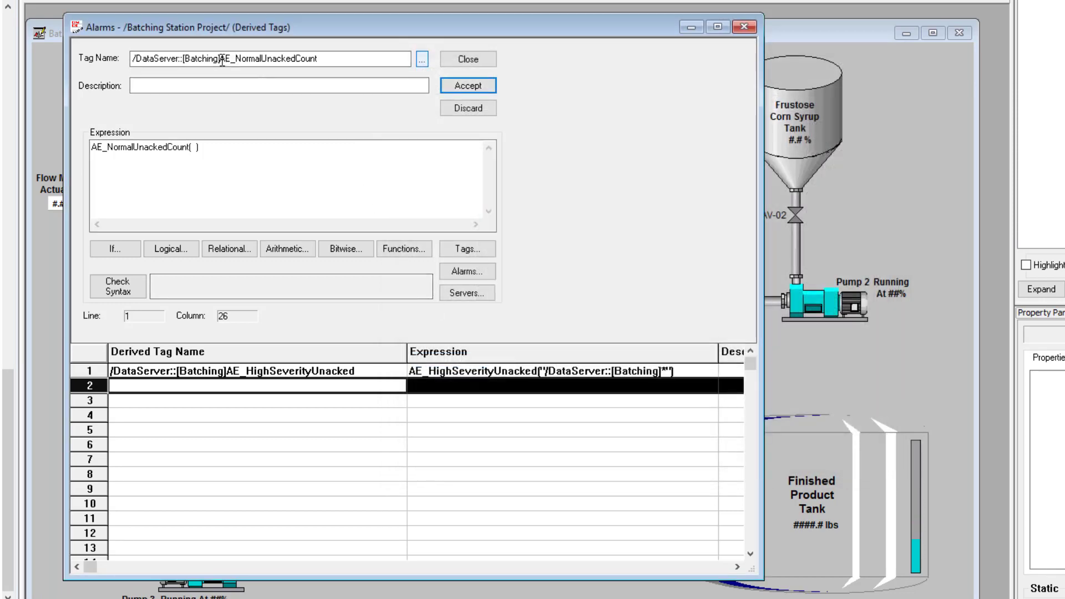
pyautogui.moveTo(221, 59); pyautogui.dragTo(132, 62)
# Complete the expression as AE_NormalUnackedCount('/DataServer::[Batching]*') using the copied path, and accept the row.
pyautogui.rightClick(160, 59)
pyautogui.click(190, 107)
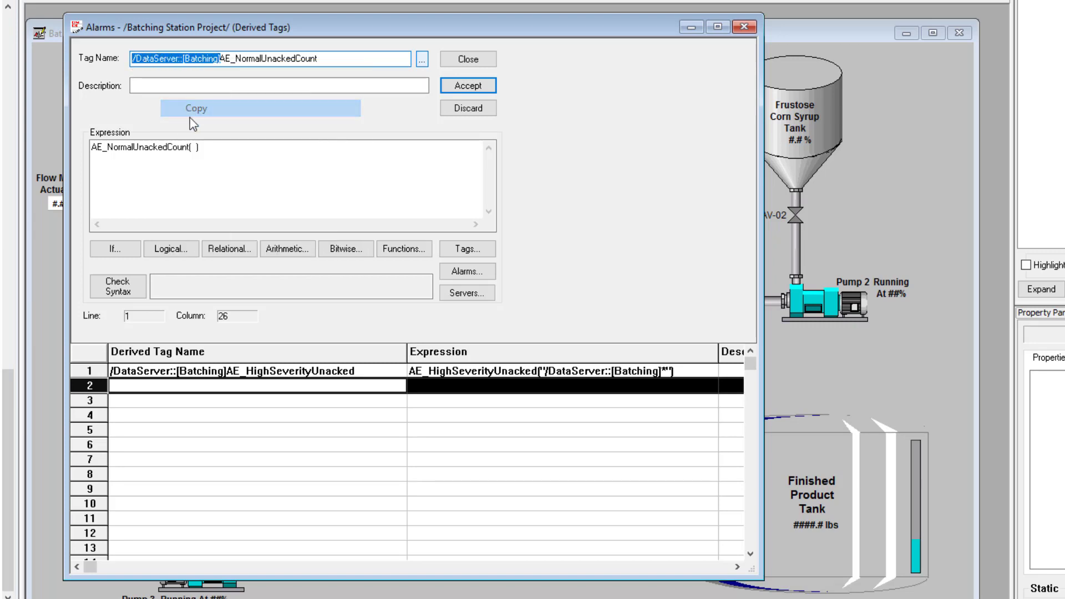
pyautogui.click(195, 149)
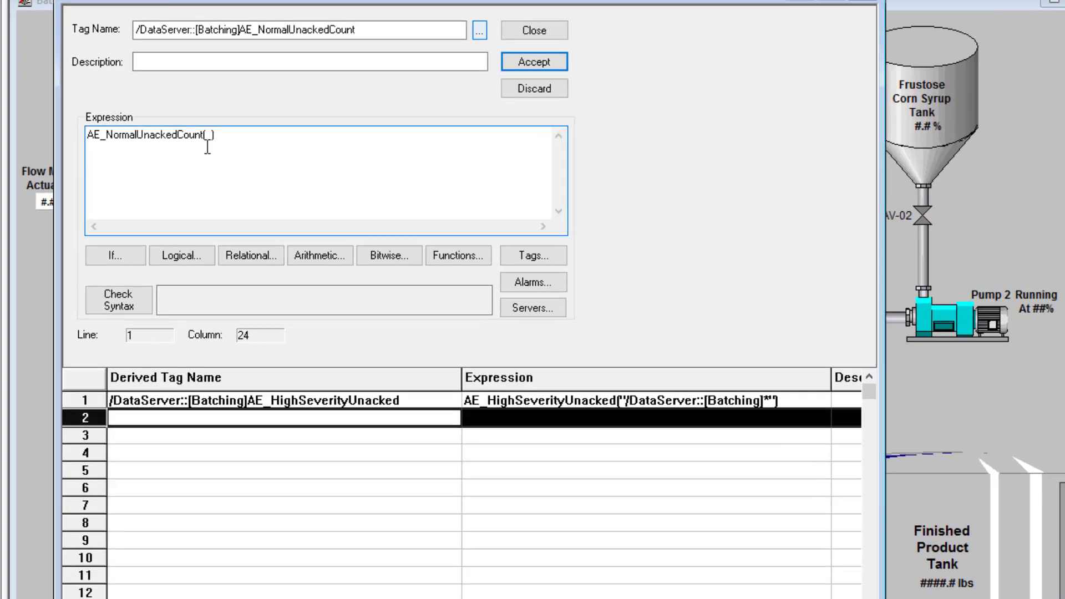
pyautogui.write("'")
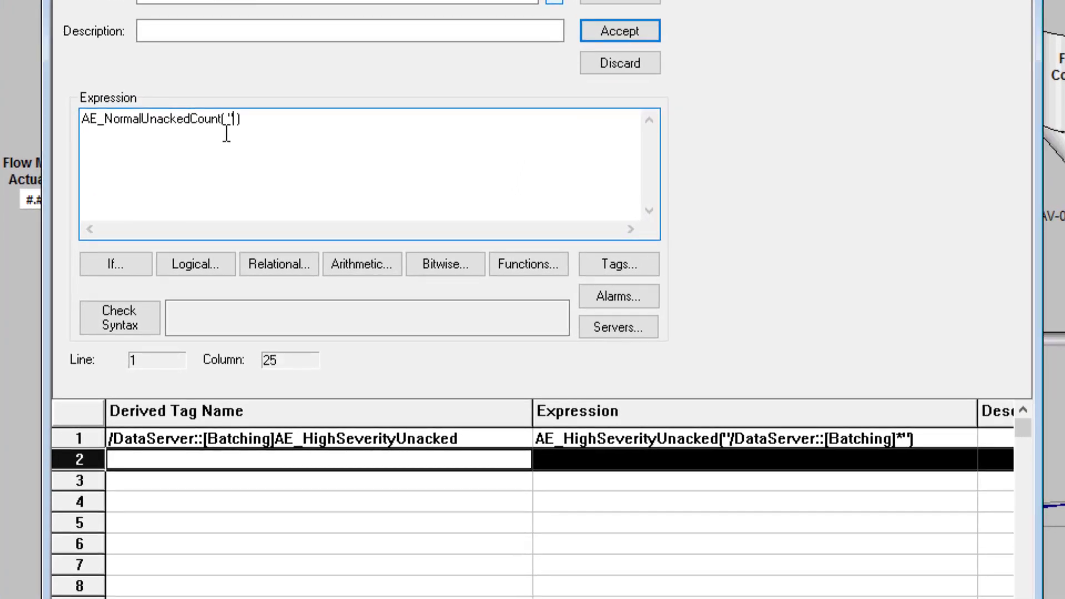
pyautogui.hotkey('ctrl', 'v')
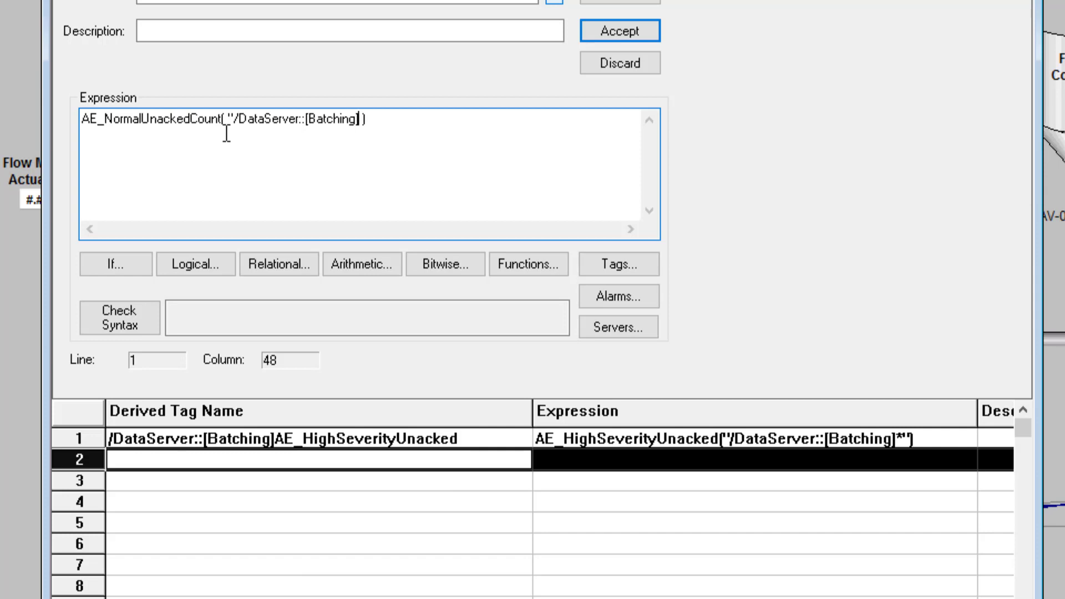
pyautogui.write("*'")
pyautogui.click(610, 33)
pyautogui.click(409, 568)
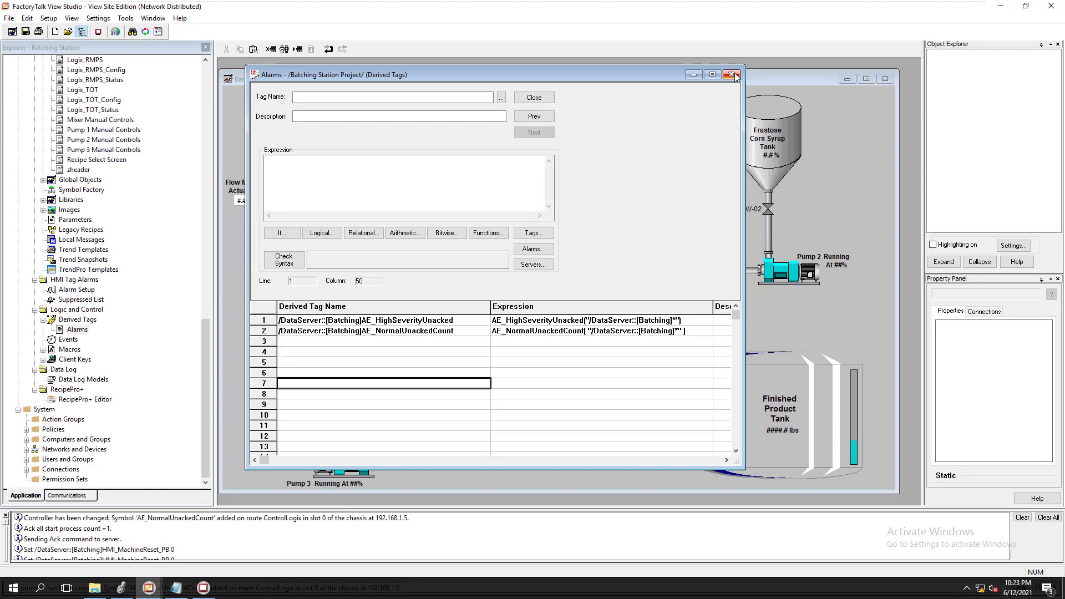
# Close the Alarms editor with changes saved, then Stop and Start the Alarms derived tags.
pyautogui.click(732, 75)
pyautogui.click(484, 317)
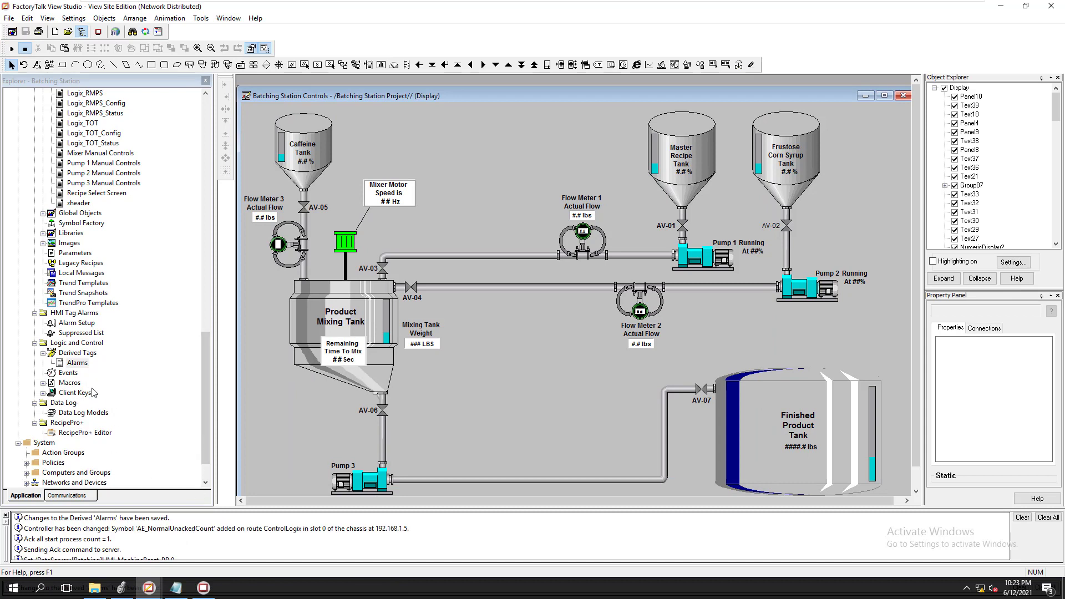
pyautogui.click(78, 363)
pyautogui.rightClick(81, 364)
pyautogui.click(100, 400)
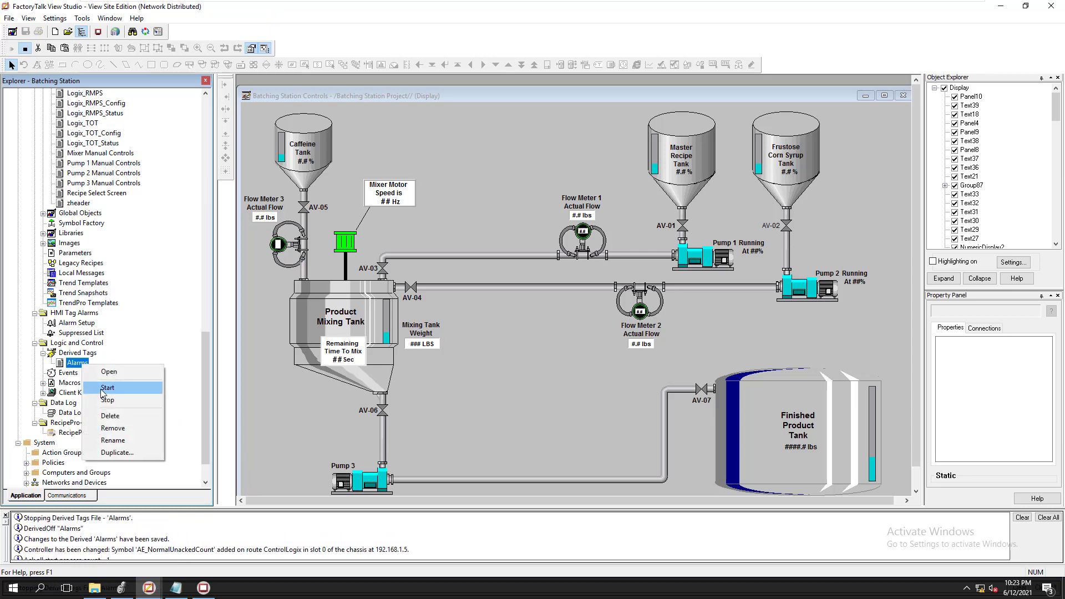
pyautogui.click(100, 388)
pyautogui.moveTo(207, 383); pyautogui.dragTo(222, 146)
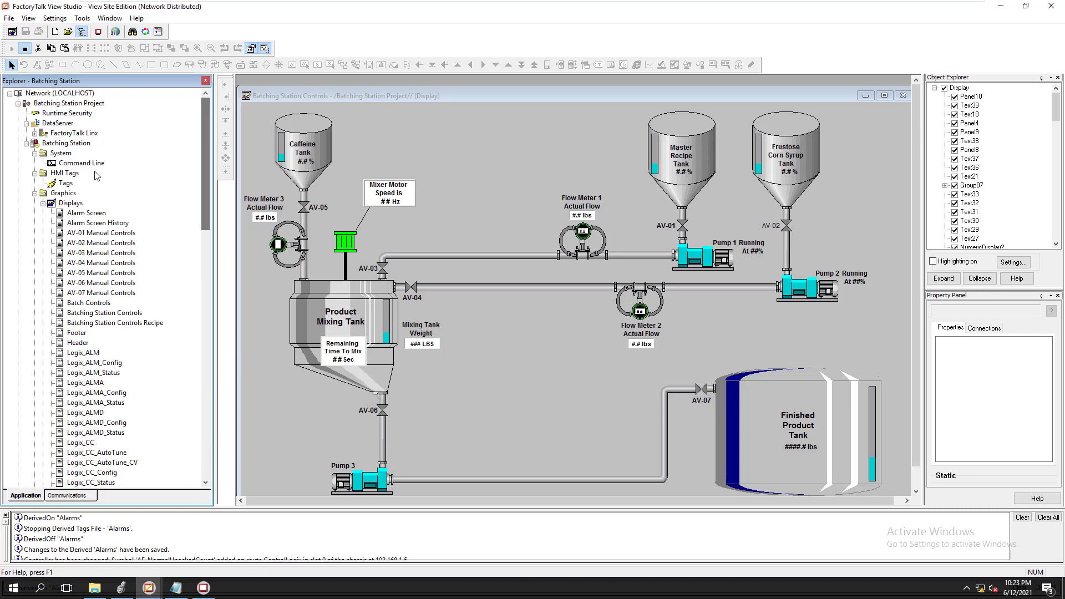
pyautogui.rightClick(69, 146)
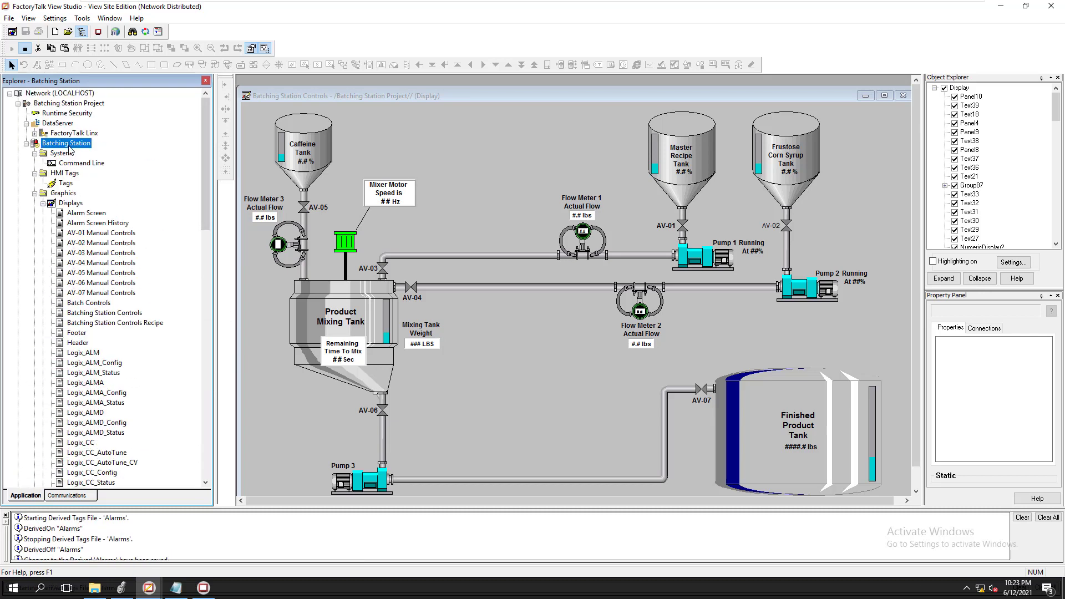
pyautogui.click(103, 197)
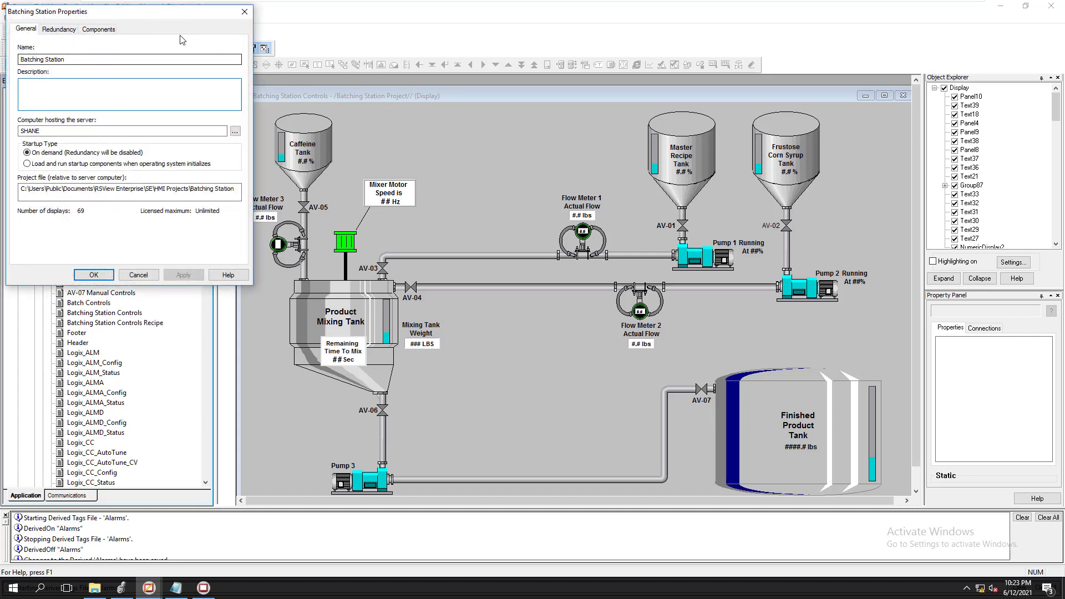
pyautogui.click(419, 147)
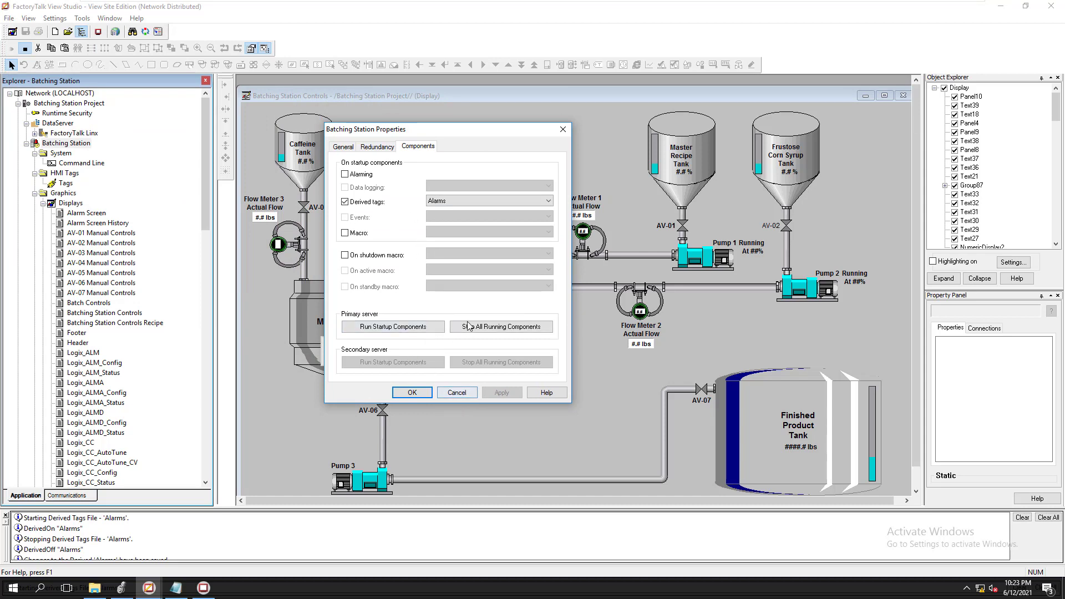
pyautogui.click(457, 392)
pyautogui.moveTo(204, 226); pyautogui.dragTo(191, 449)
# Expand Macros, select Derived Tags > Alarms, and switch to Logix Designer's controller tags.
pyautogui.scroll(-1, 61, 339)
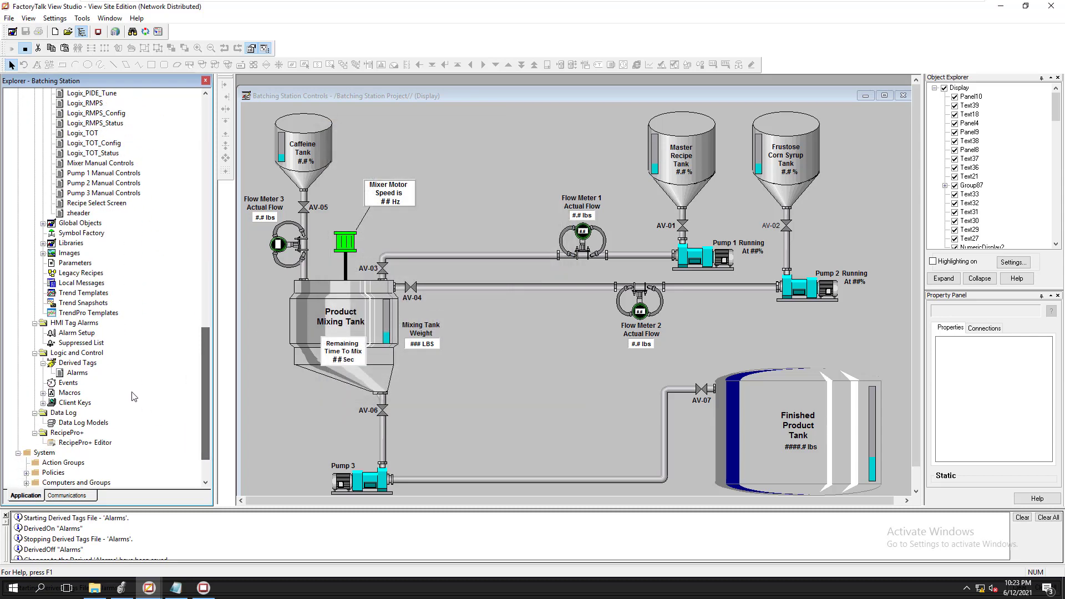
pyautogui.click(43, 393)
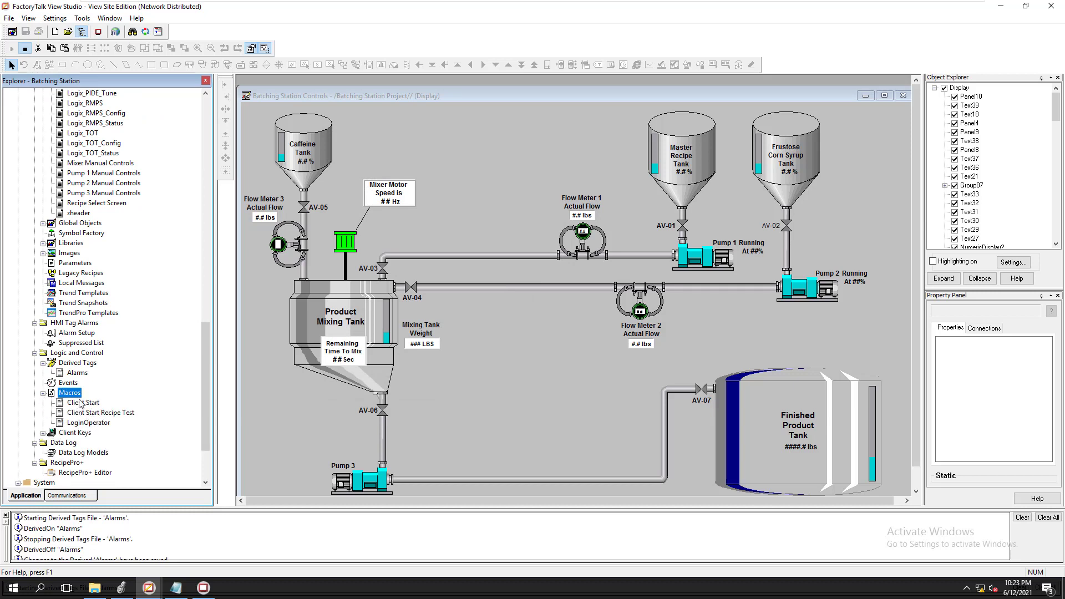
pyautogui.click(77, 374)
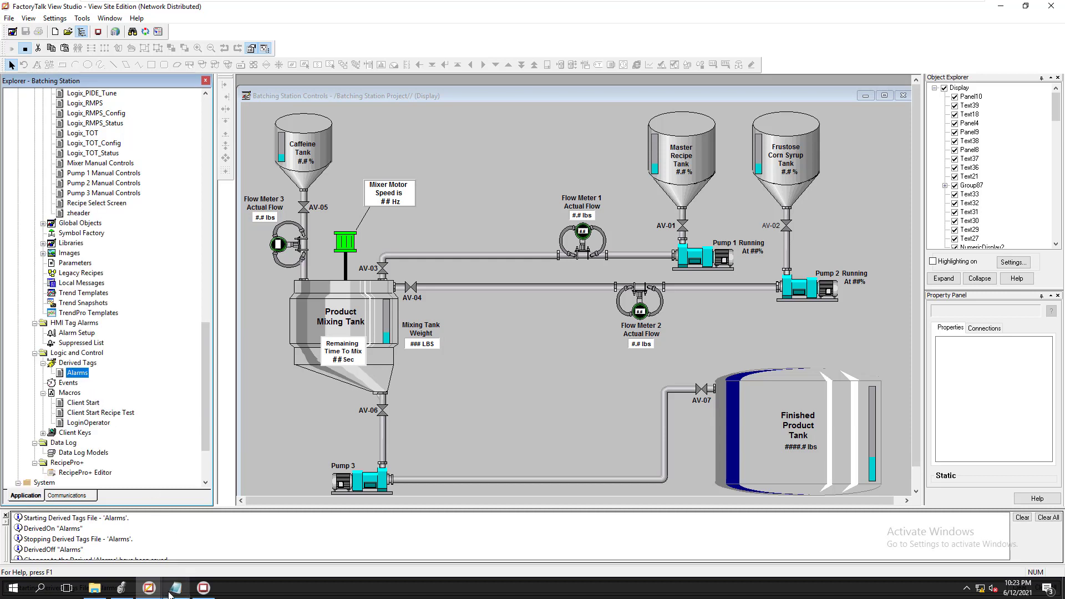
pyautogui.click(121, 587)
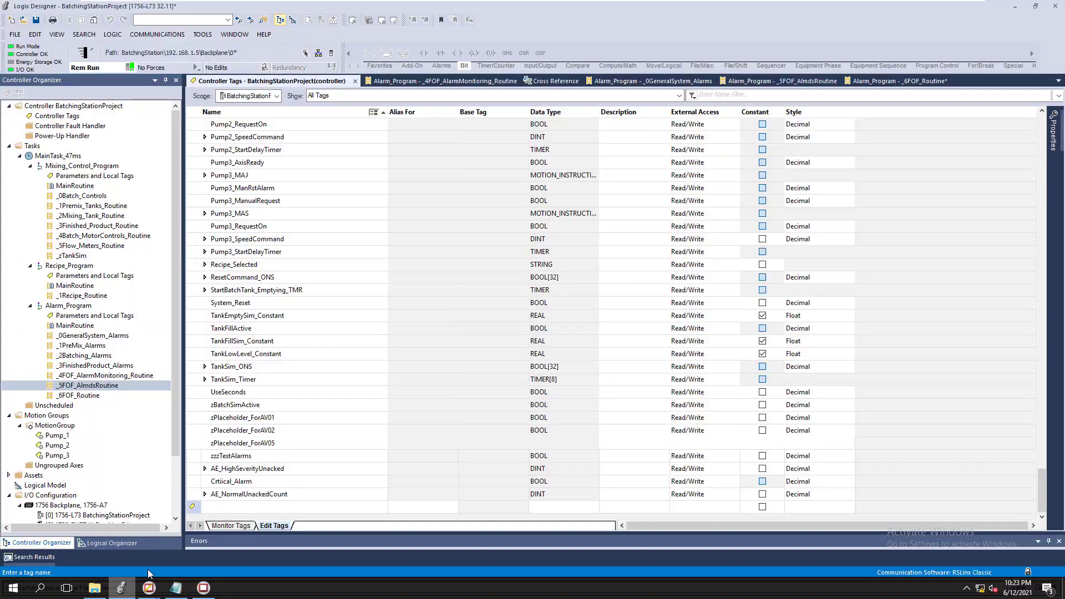